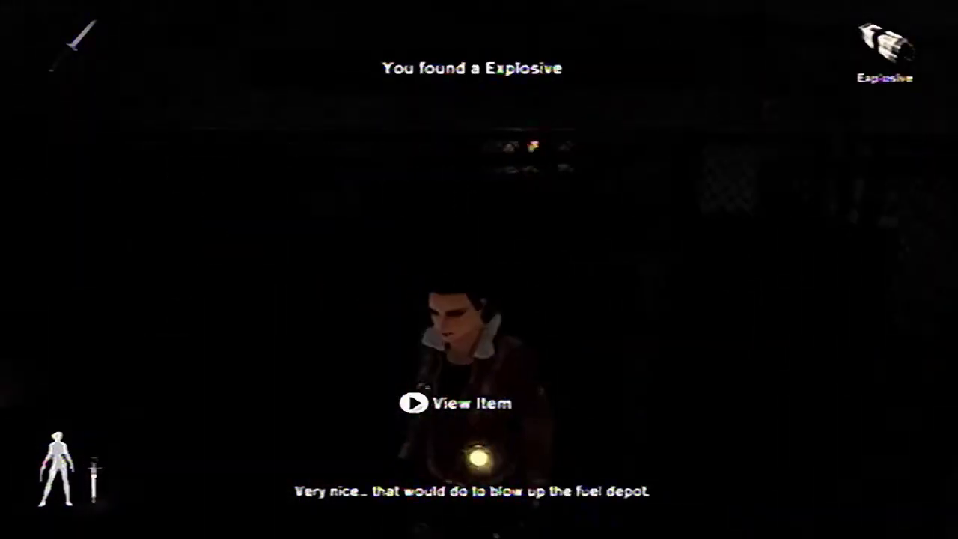
pyautogui.press('Escape')
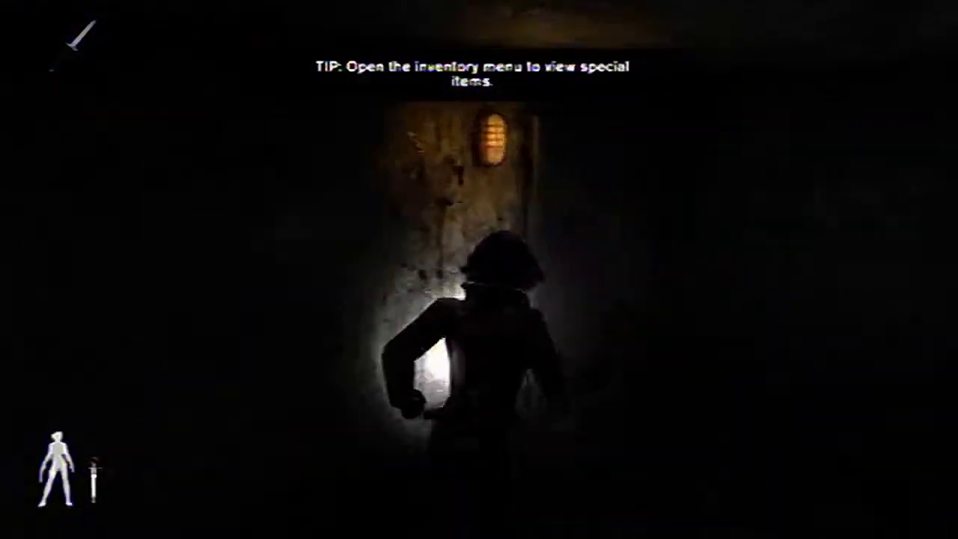
pyautogui.press('w')
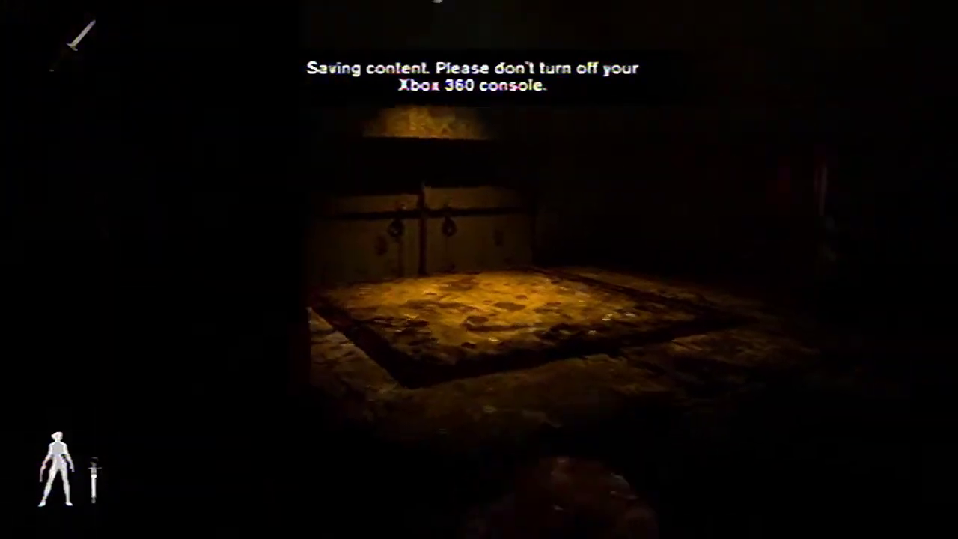
pyautogui.press('w')
pyautogui.press('ctrl')
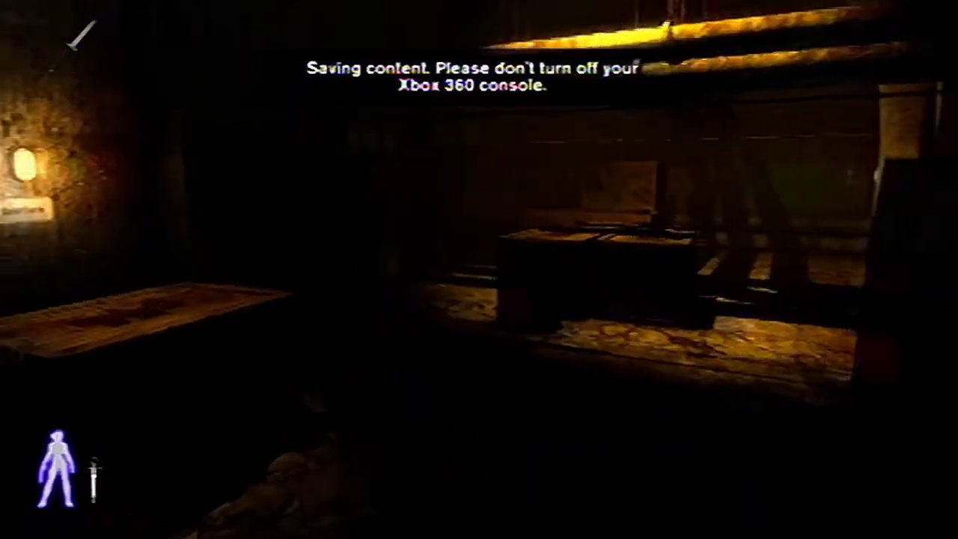
pyautogui.press('w')
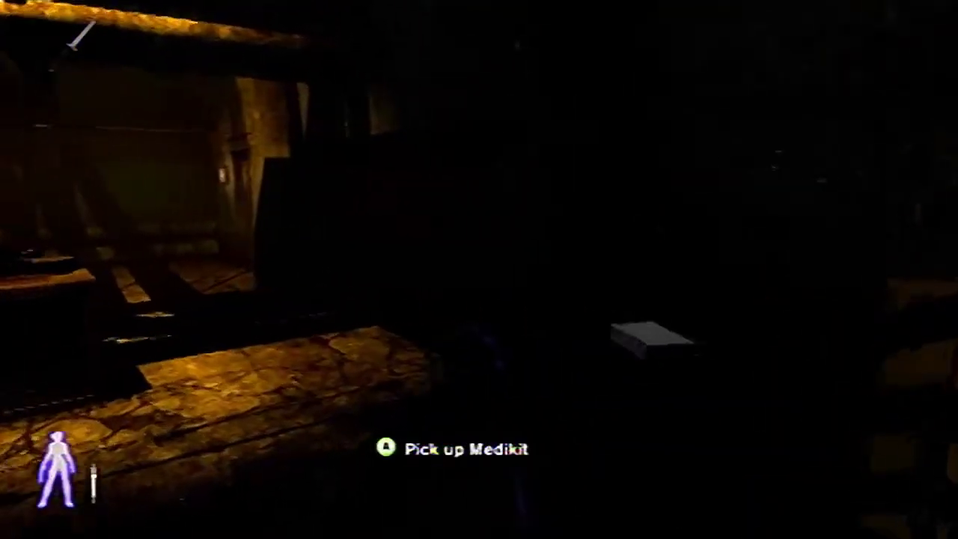
pyautogui.press('e')
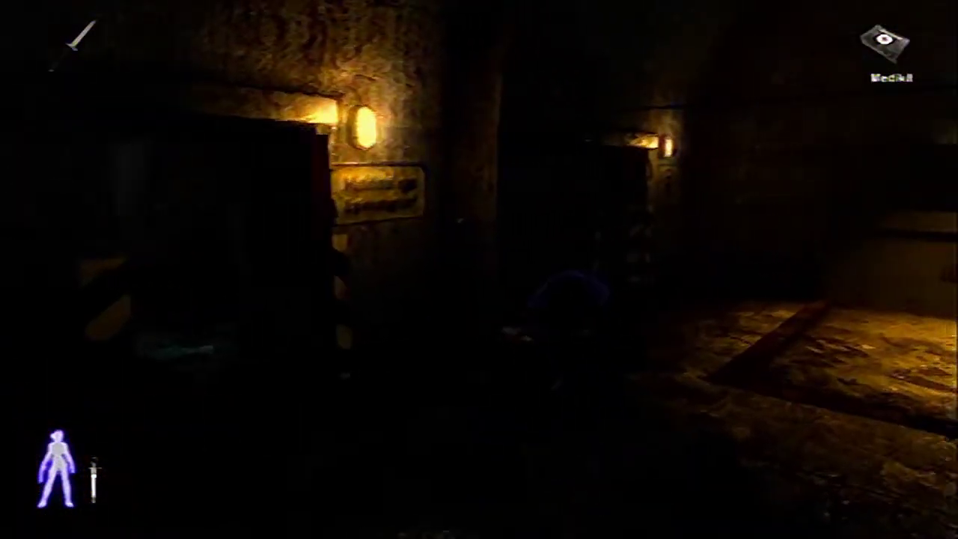
pyautogui.press('2')
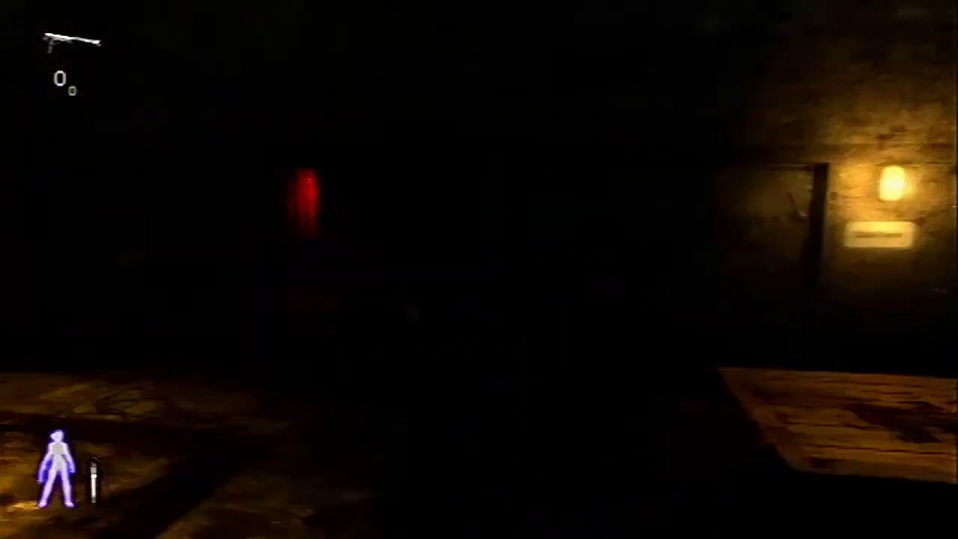
pyautogui.rightClick(471, 265)
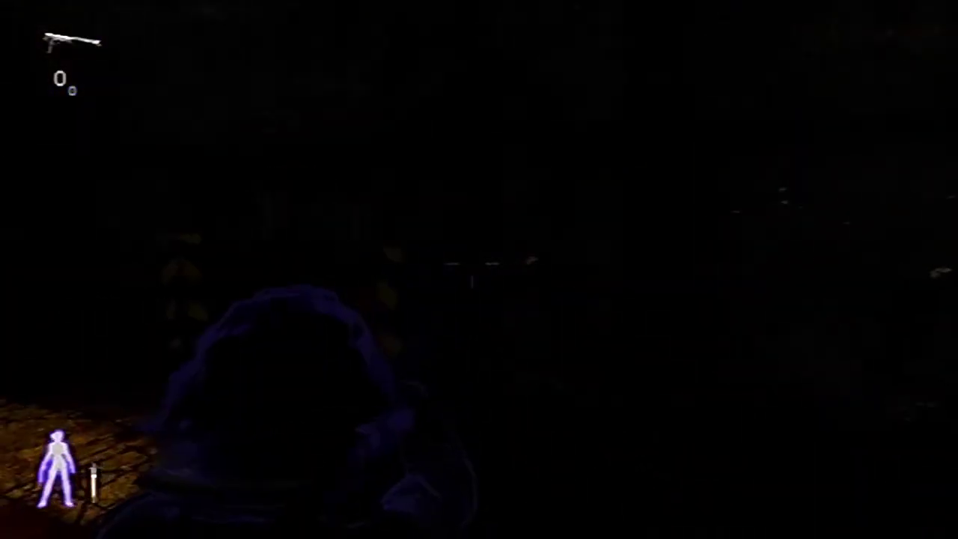
pyautogui.press('1')
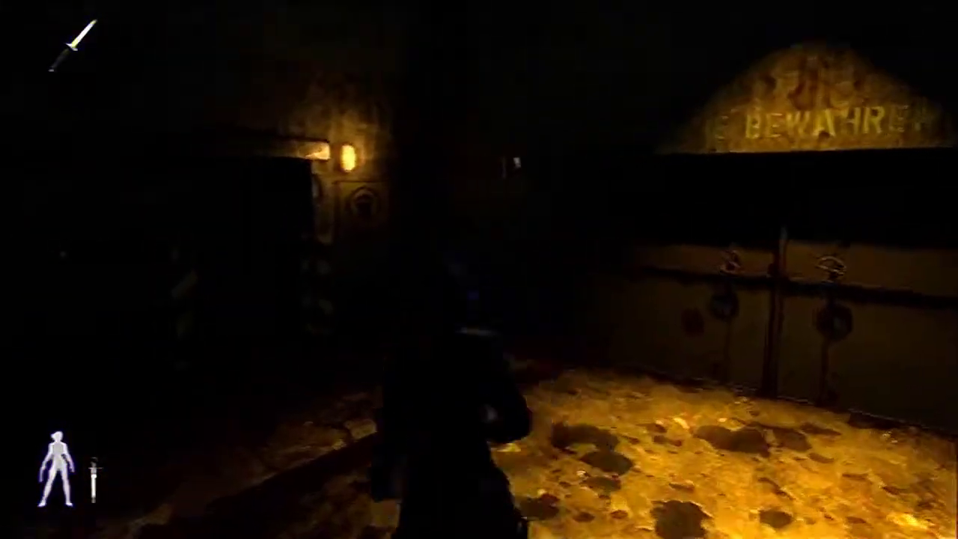
pyautogui.press('w')
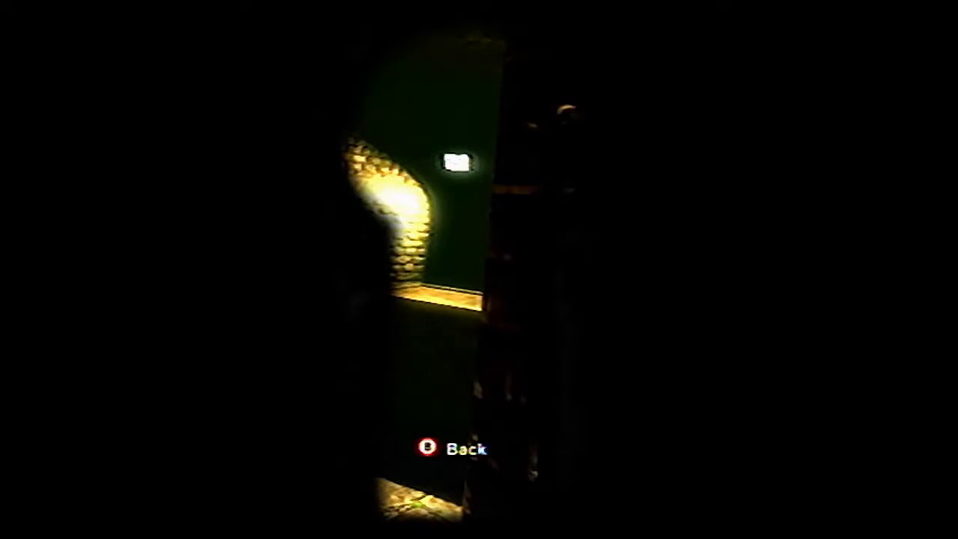
pyautogui.press('b')
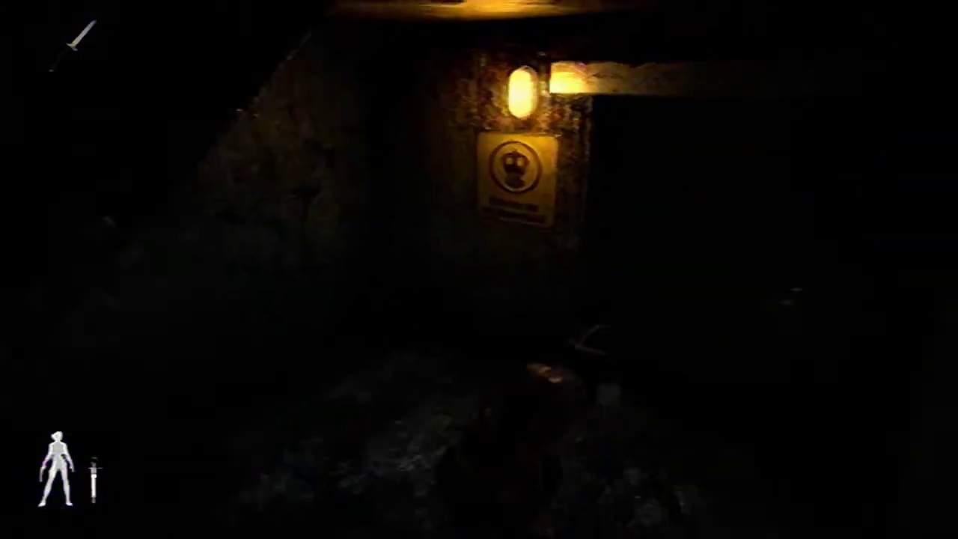
pyautogui.press('b')
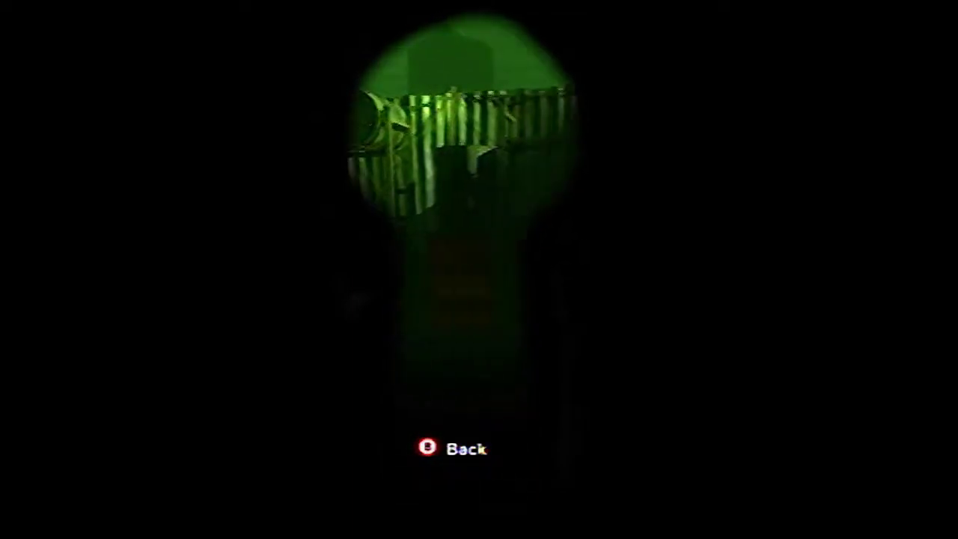
pyautogui.press('b')
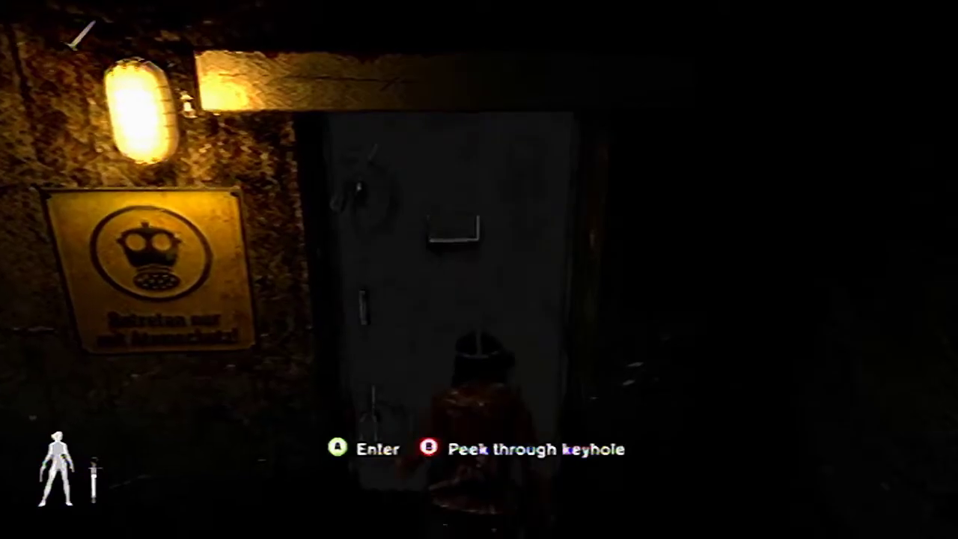
pyautogui.press('a')
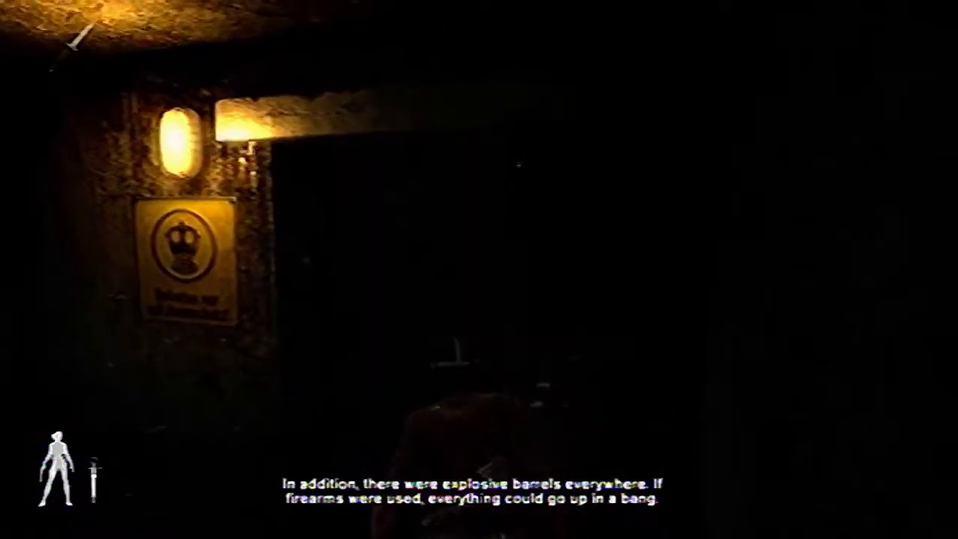
pyautogui.press('x')
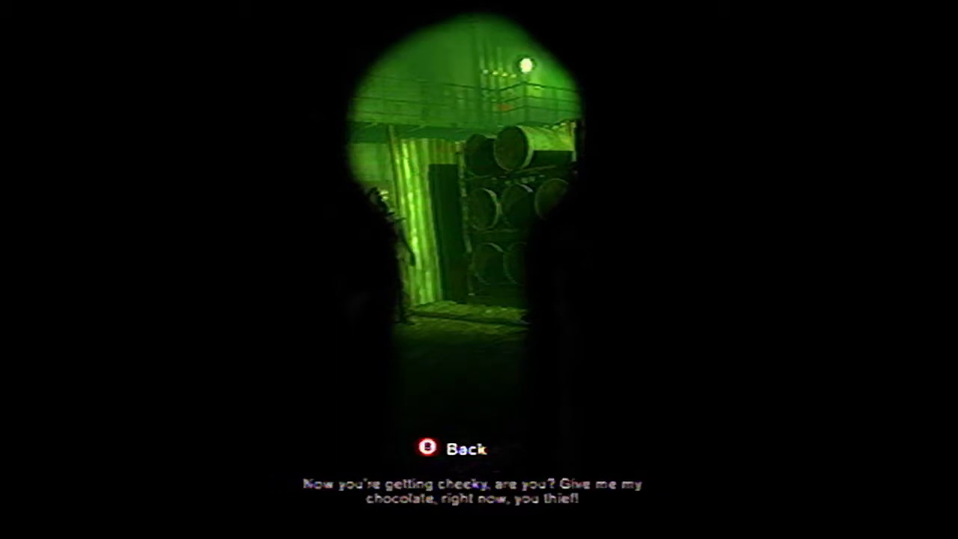
pyautogui.press('Escape')
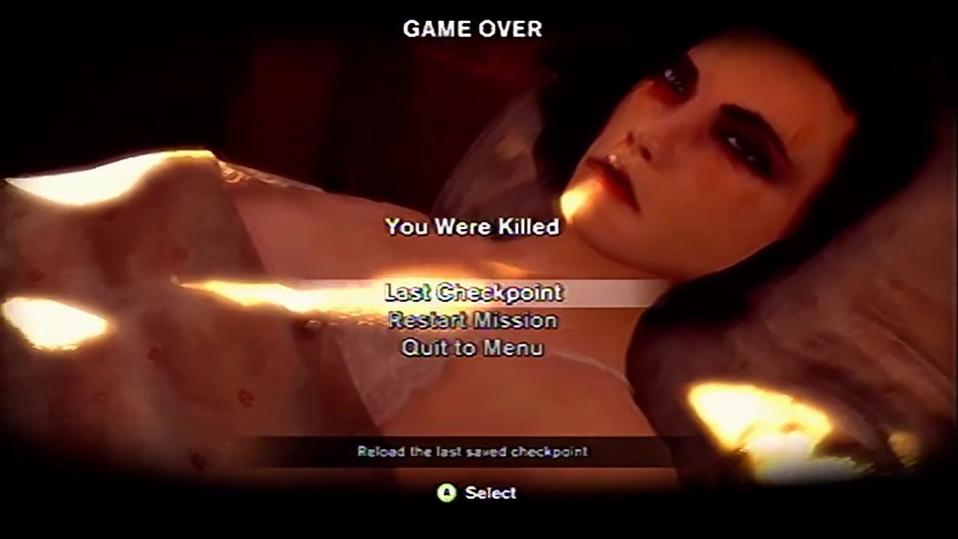
pyautogui.press('Return')
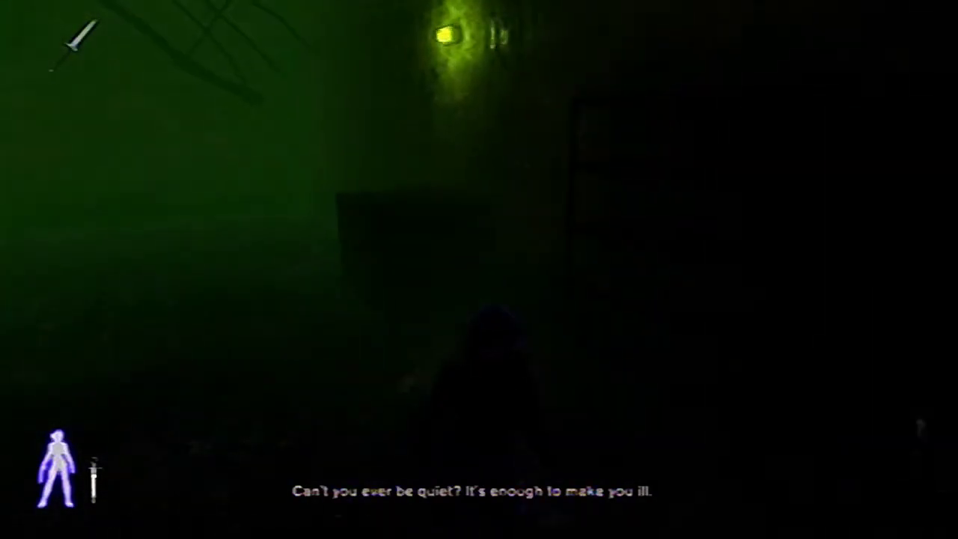
pyautogui.press('a')
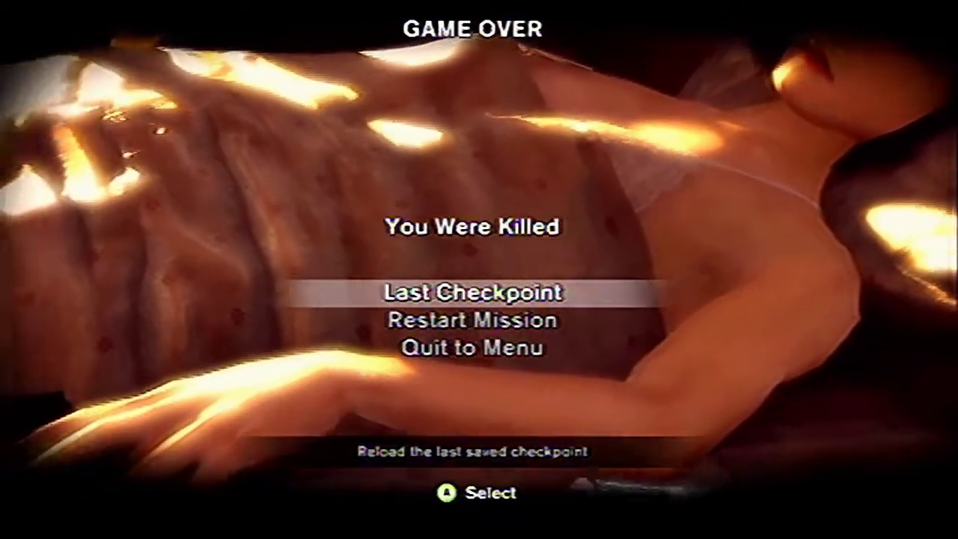
pyautogui.press('Return')
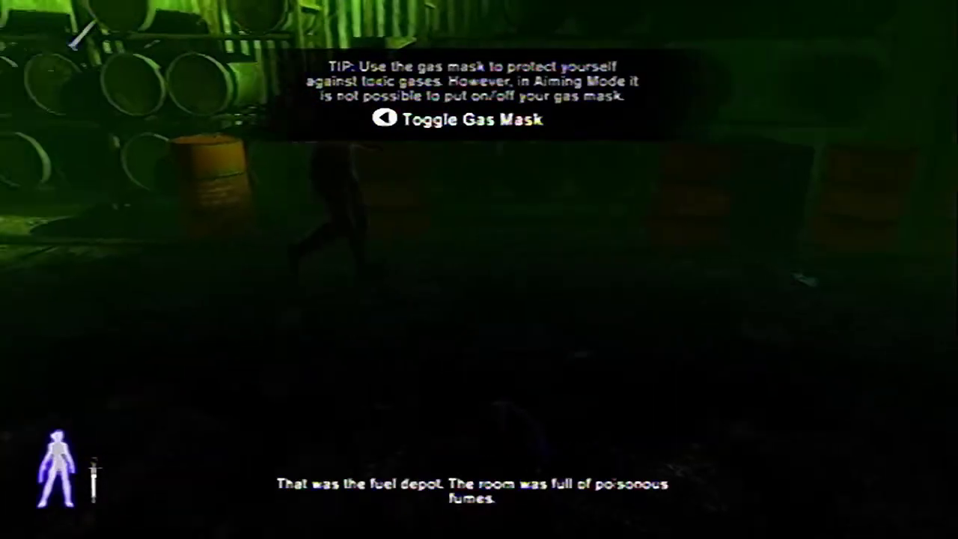
pyautogui.press('w')
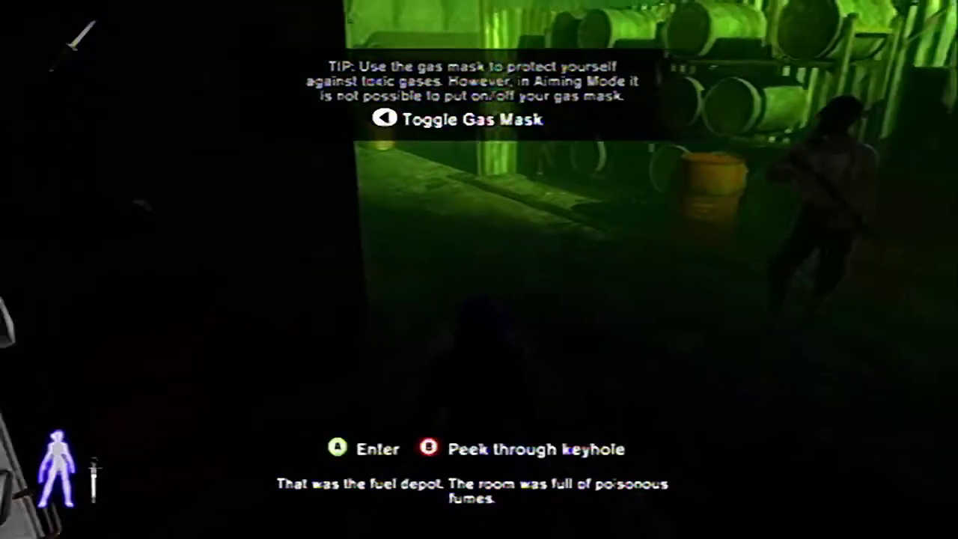
pyautogui.press('w')
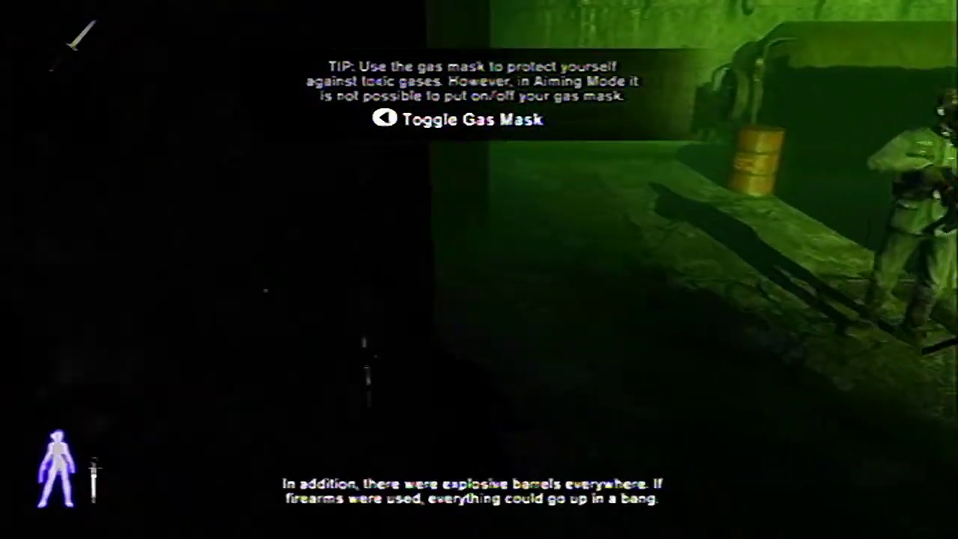
pyautogui.press('w')
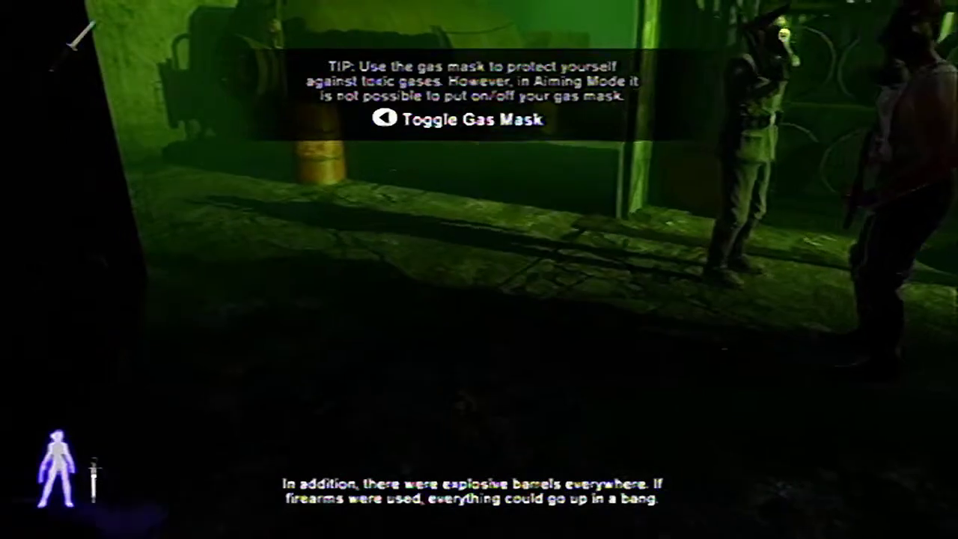
pyautogui.press('w')
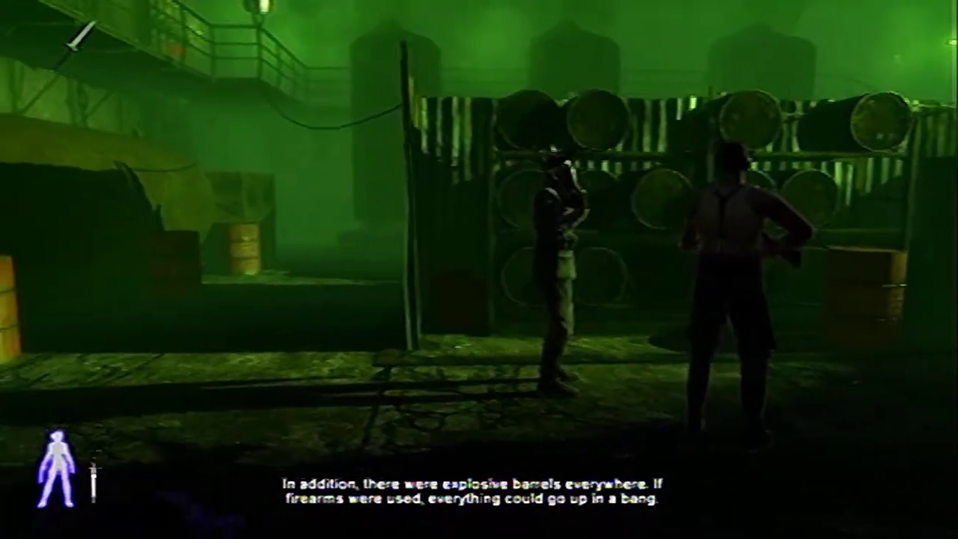
pyautogui.press('w')
pyautogui.press('w')
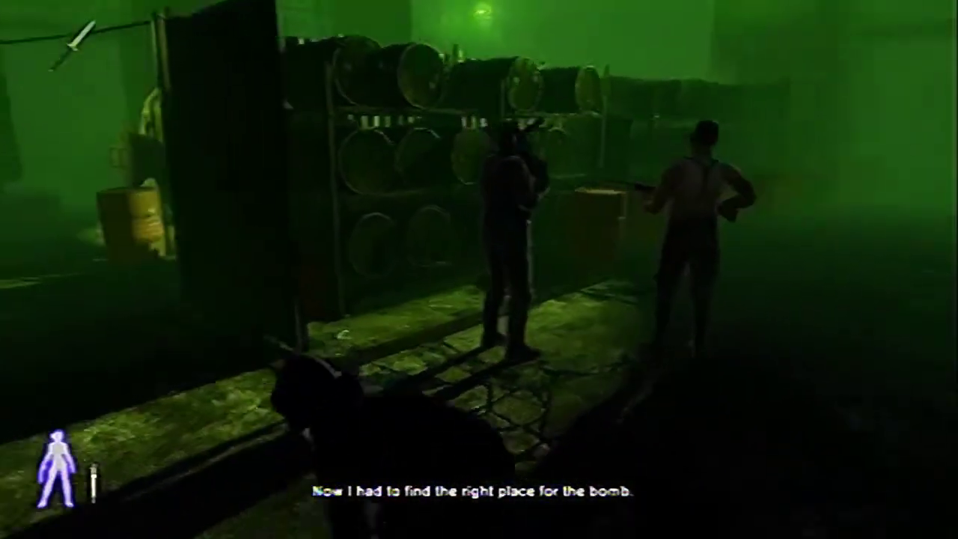
pyautogui.press('w')
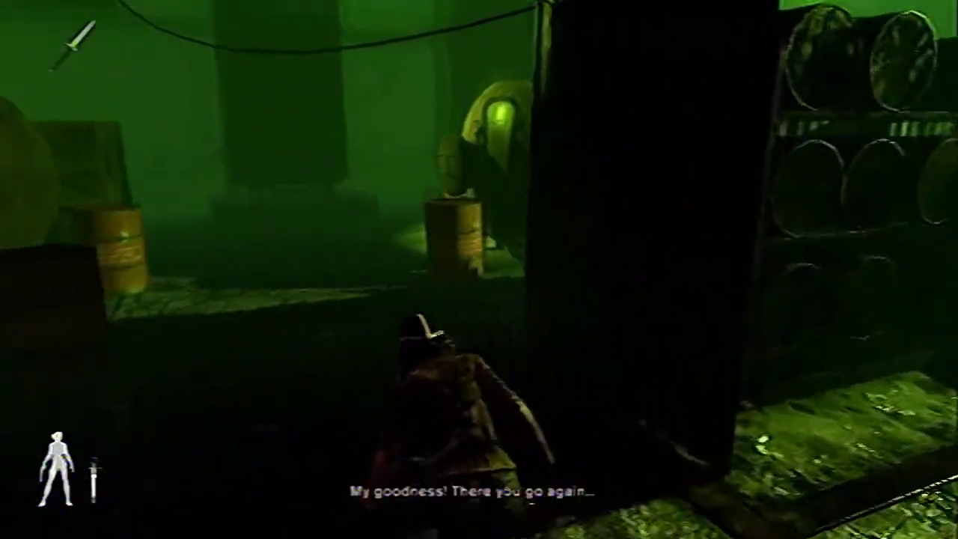
pyautogui.press('w')
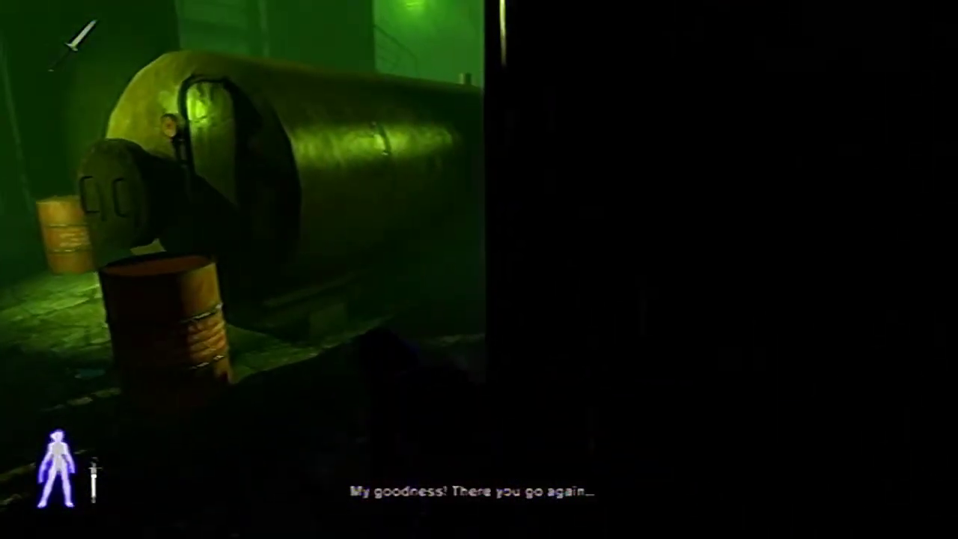
pyautogui.press('w')
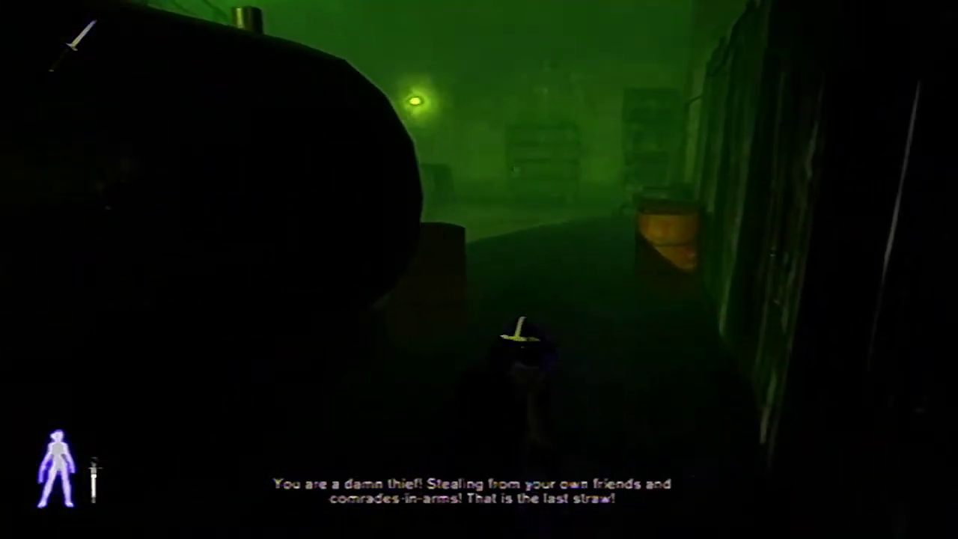
pyautogui.press('w')
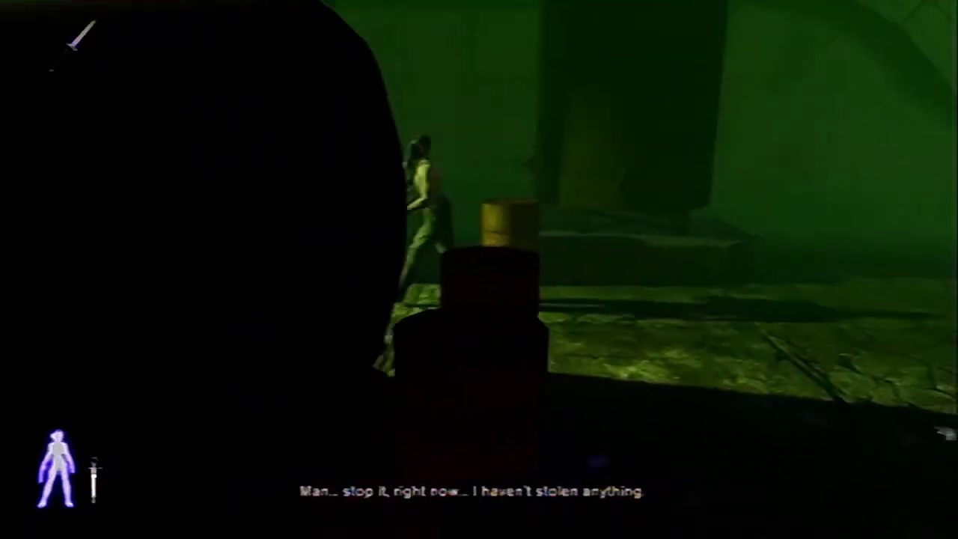
pyautogui.press('w')
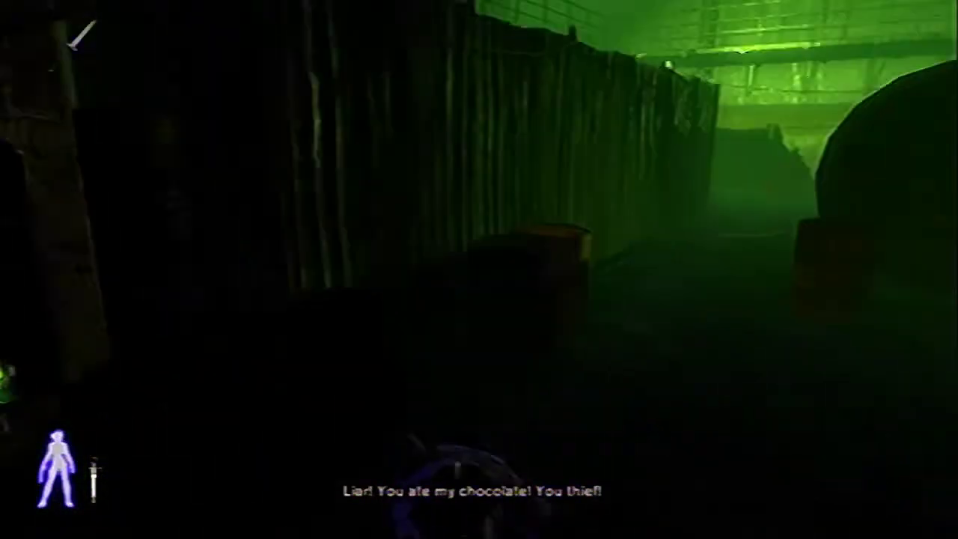
pyautogui.moveTo(478, 270); pyautogui.dragTo(419, 269)
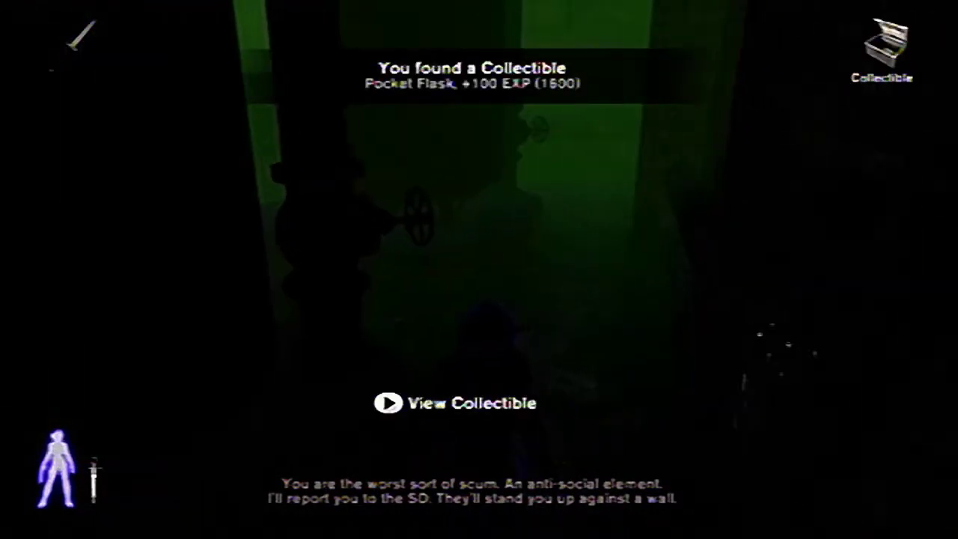
pyautogui.press('Escape')
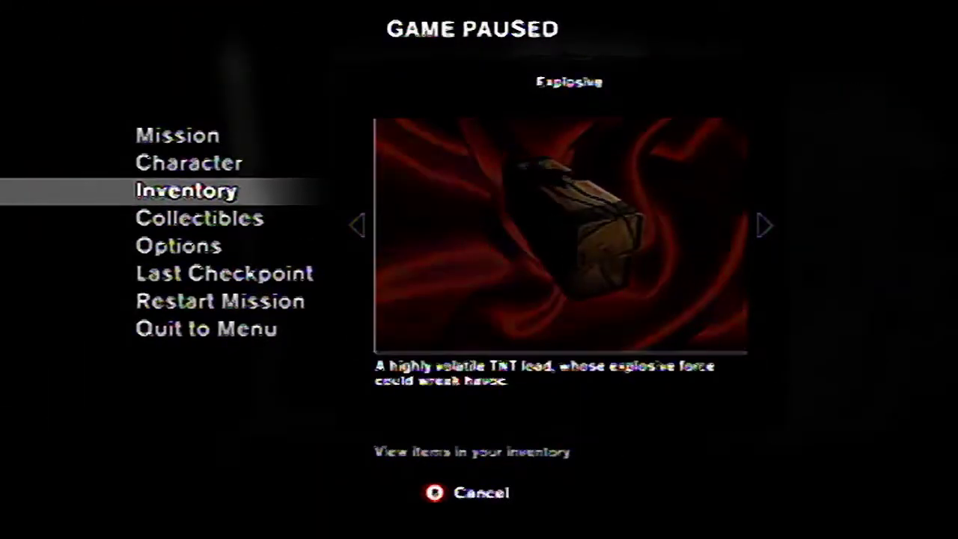
pyautogui.press('Escape')
pyautogui.press('Escape')
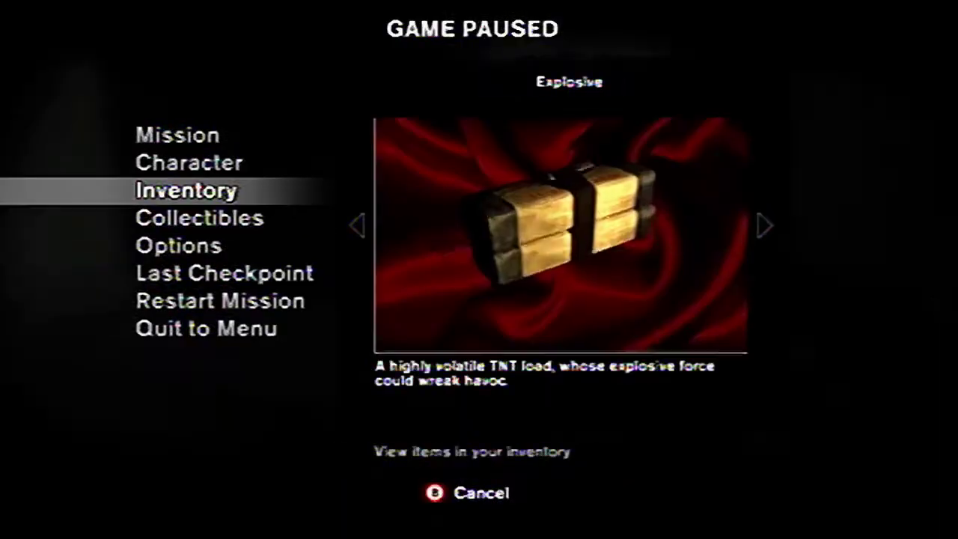
pyautogui.press('Escape')
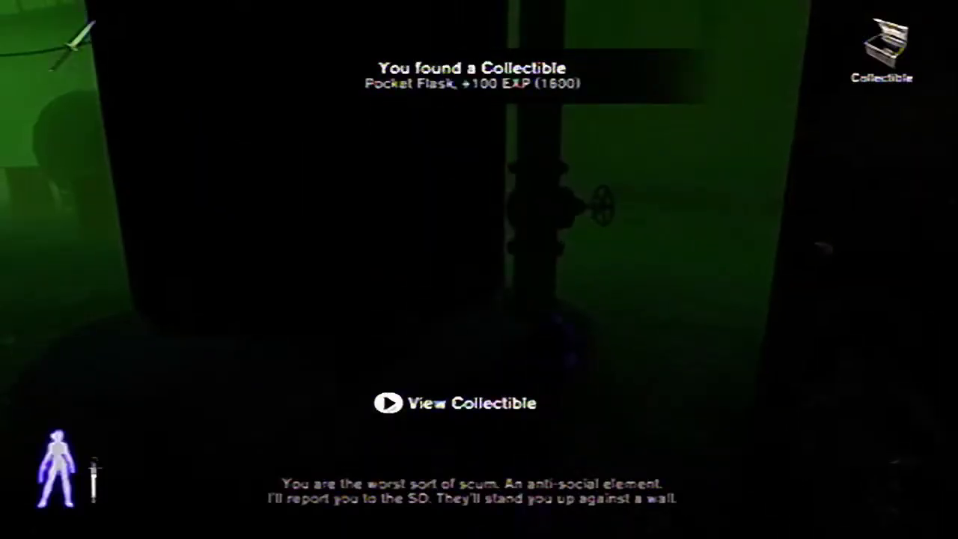
pyautogui.press('w')
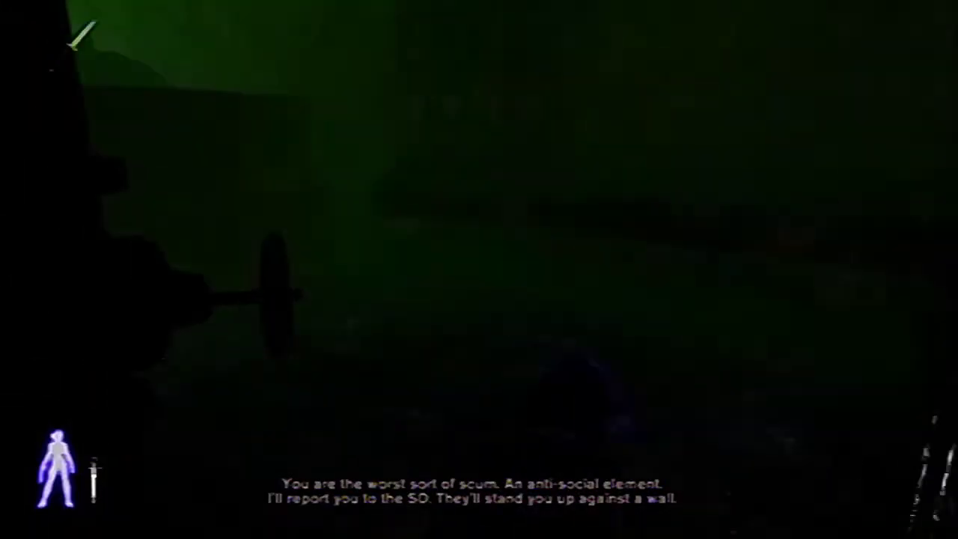
pyautogui.press('w')
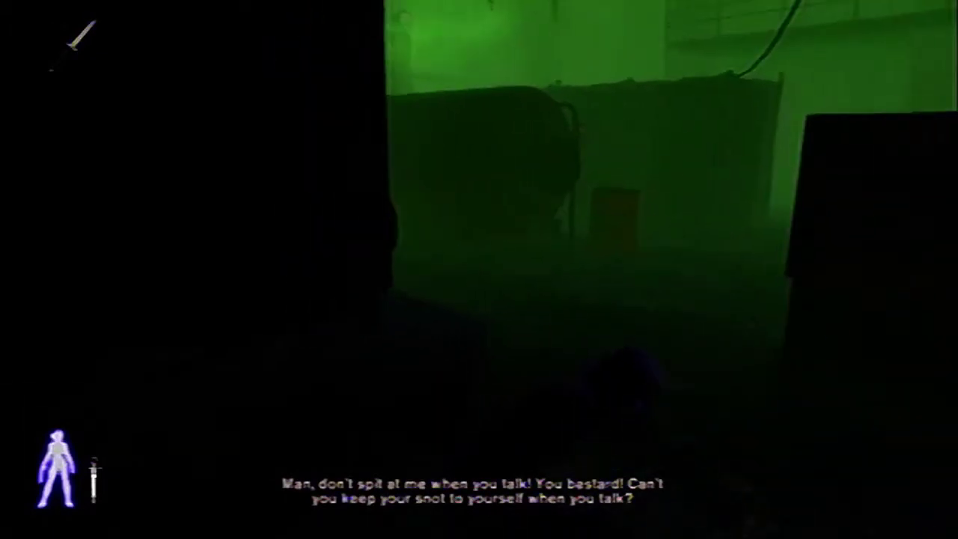
pyautogui.press('w')
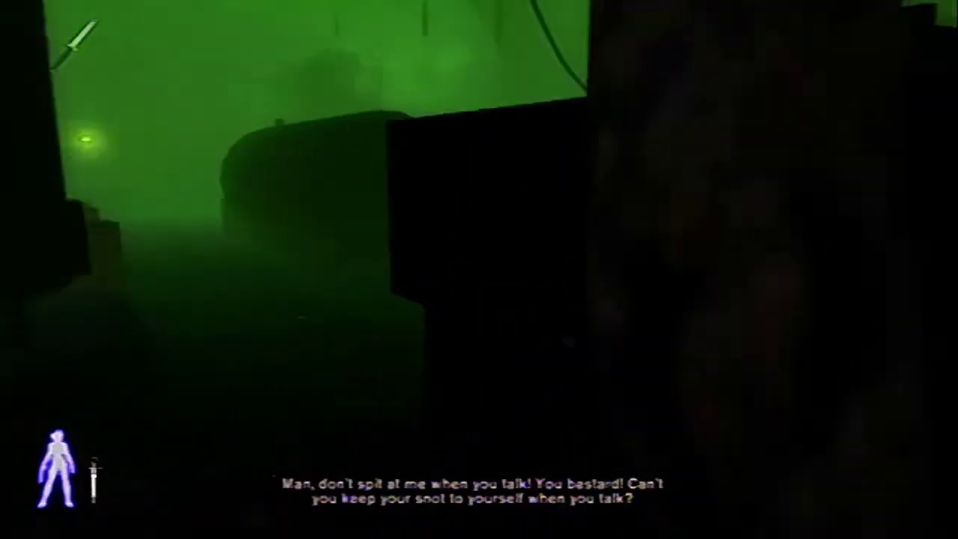
pyautogui.press('w')
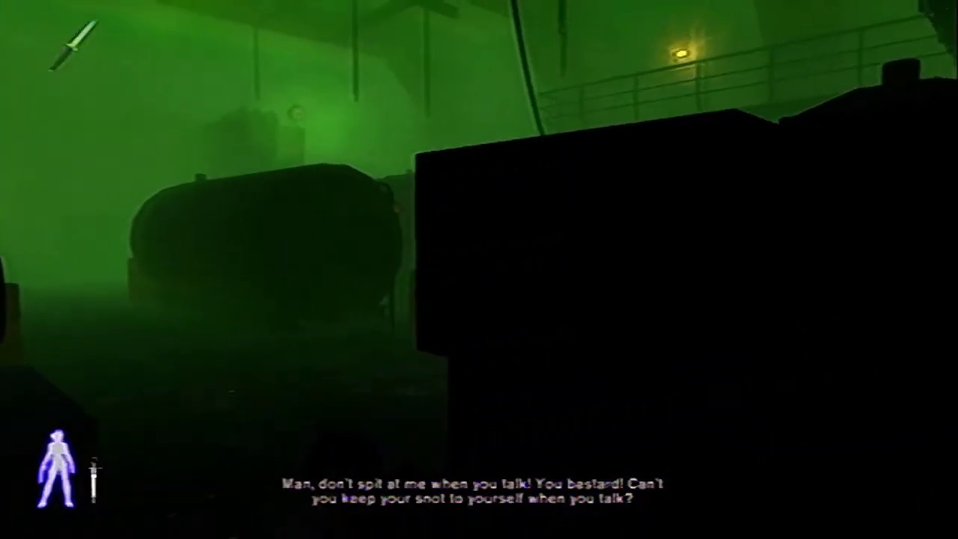
pyautogui.press('w')
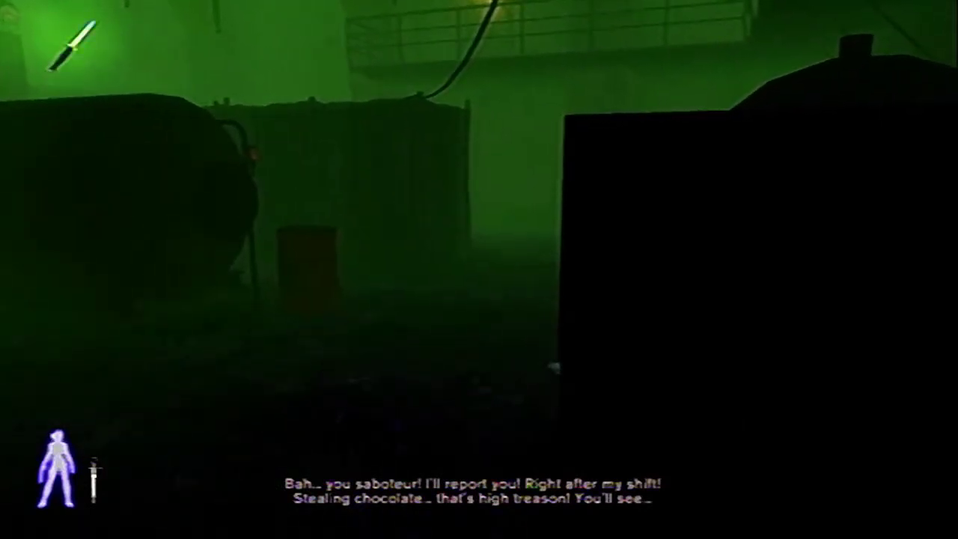
pyautogui.press('w')
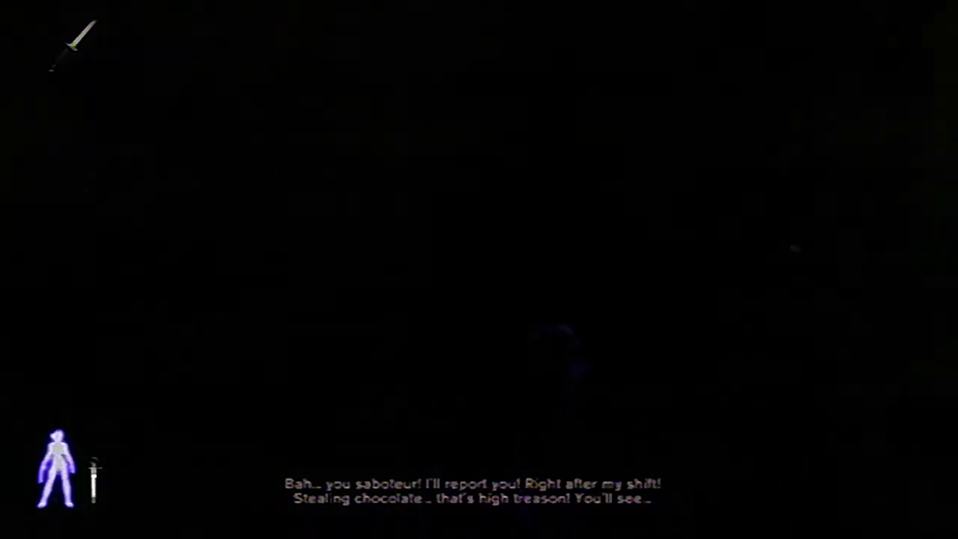
pyautogui.press('w')
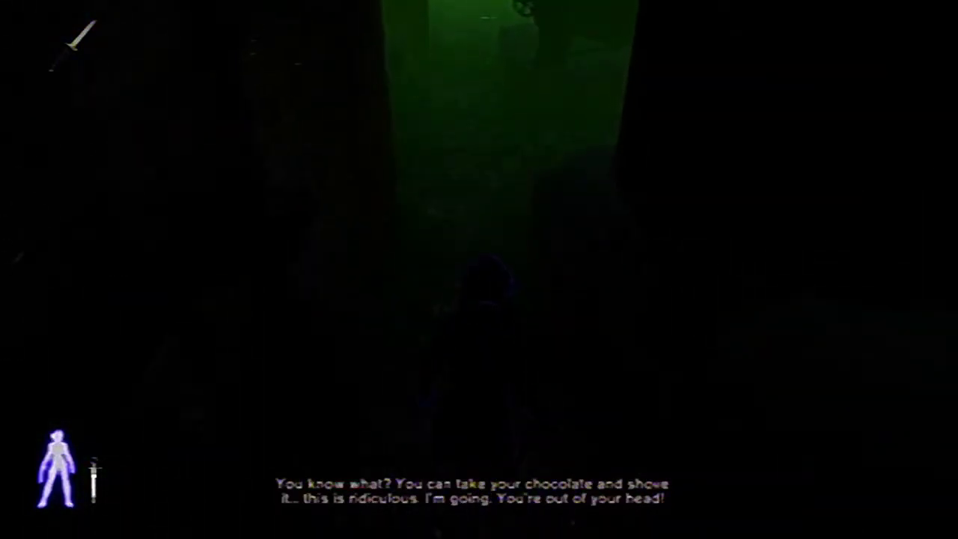
pyautogui.press('w')
pyautogui.press('w')
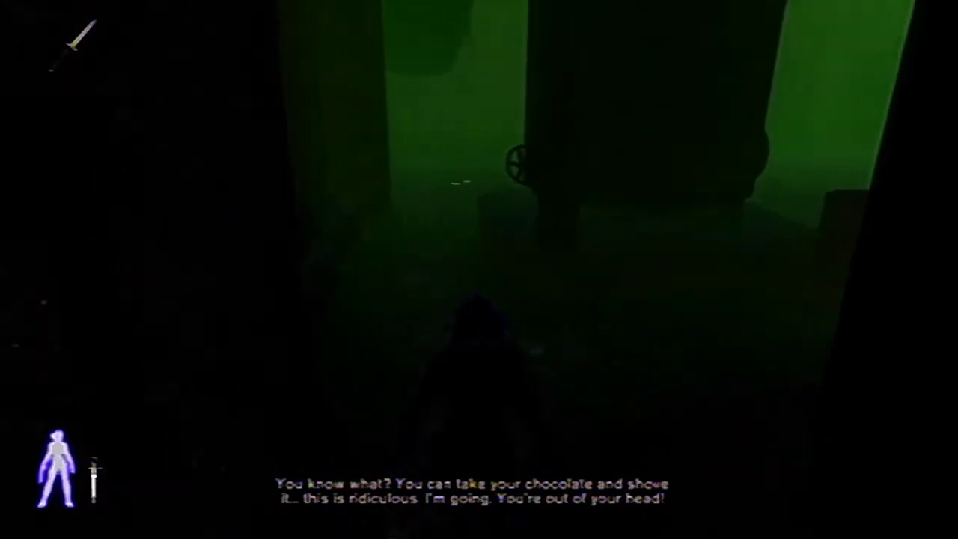